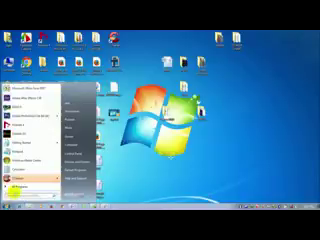
# Launch Adobe Photoshop CS6 from the Adobe folder under All Programs.
pyautogui.click(18, 186)
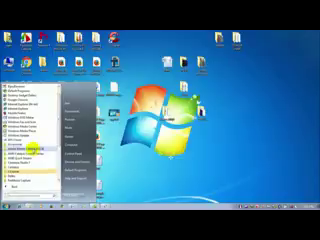
pyautogui.click(35, 150)
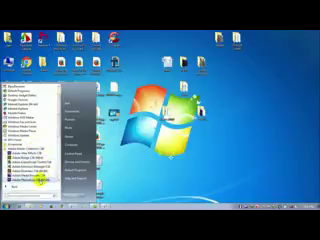
pyautogui.click(42, 178)
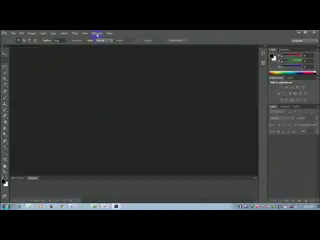
# Show the Timeline panel from the Window menu and open the File menu's Scripts list.
pyautogui.click(97, 33)
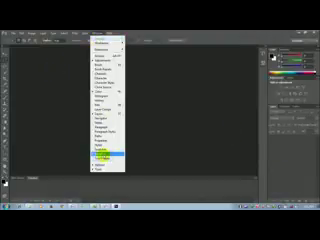
pyautogui.click(100, 157)
pyautogui.click(100, 34)
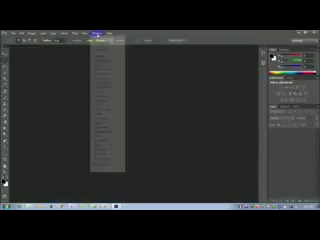
pyautogui.click(100, 156)
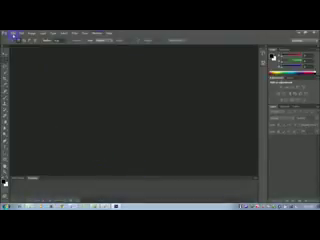
pyautogui.click(12, 33)
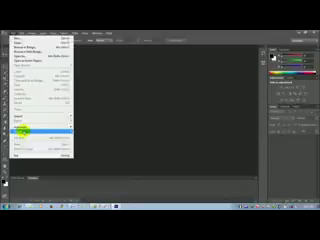
pyautogui.moveTo(30, 128)
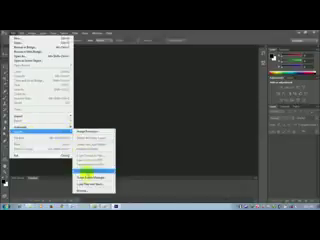
# Start Load Files into Stack and add the first carpet photos to the source list.
pyautogui.click(92, 185)
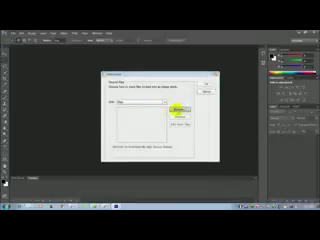
pyautogui.click(178, 110)
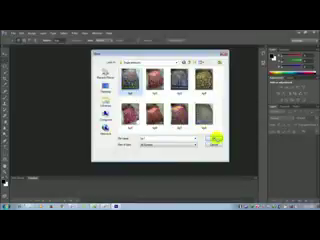
pyautogui.click(215, 138)
pyautogui.click(180, 110)
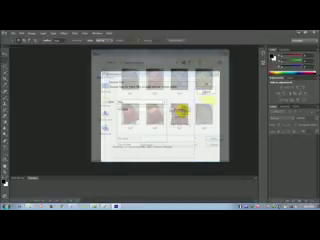
pyautogui.click(180, 95)
pyautogui.click(215, 138)
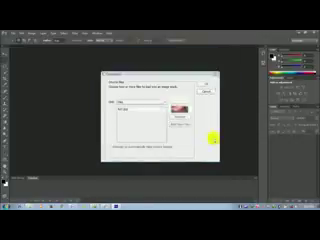
pyautogui.click(180, 110)
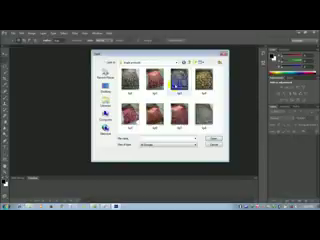
pyautogui.click(215, 138)
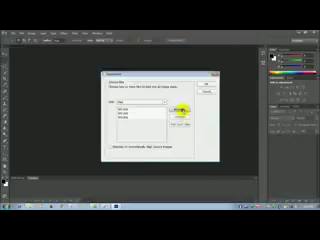
pyautogui.click(180, 110)
pyautogui.click(203, 78)
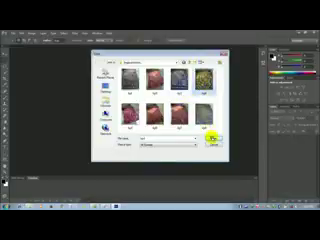
# Add the remaining carpet photos and load all eight as layers of one image.
pyautogui.click(214, 138)
pyautogui.click(180, 110)
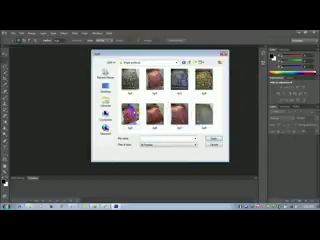
pyautogui.click(214, 140)
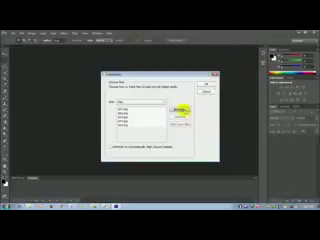
pyautogui.click(180, 110)
pyautogui.click(155, 115)
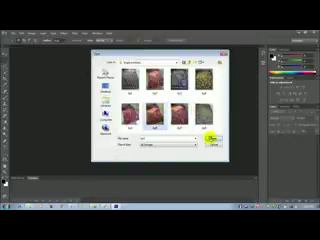
pyautogui.click(214, 140)
pyautogui.click(180, 110)
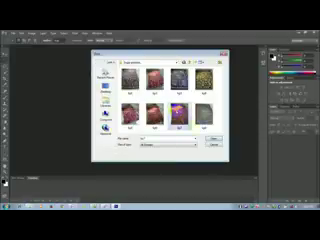
pyautogui.click(214, 140)
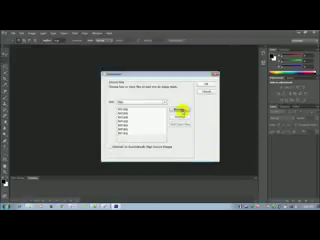
pyautogui.click(178, 110)
pyautogui.click(214, 140)
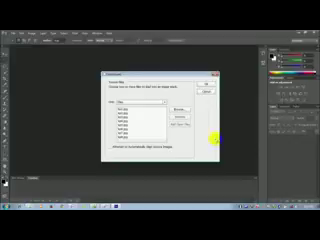
pyautogui.click(205, 86)
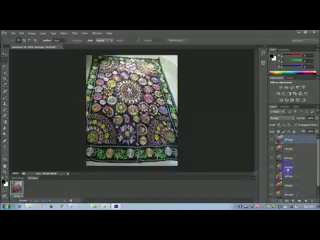
# Open the options menu for the stacked carpet layers to reach Make Frames From Layers.
pyautogui.rightClick(254, 180)
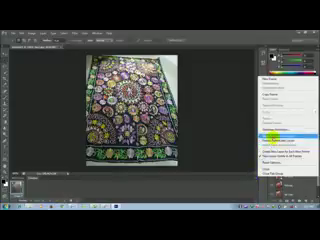
# Make frames from the carpet layers and give frames one to four a 1.0 sec delay.
pyautogui.click(290, 135)
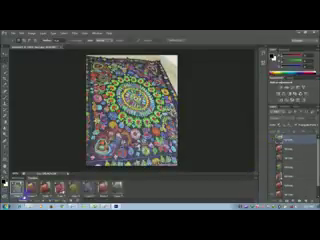
pyautogui.click(22, 190)
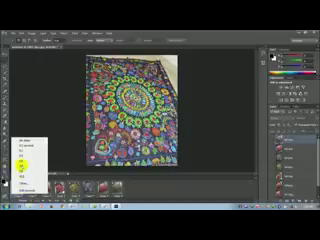
pyautogui.click(21, 163)
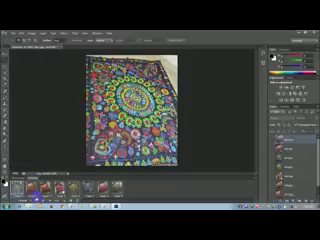
pyautogui.click(40, 190)
pyautogui.click(36, 160)
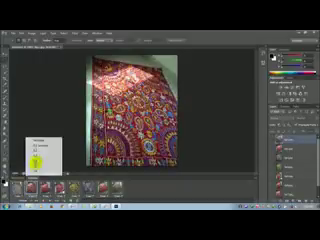
pyautogui.click(55, 190)
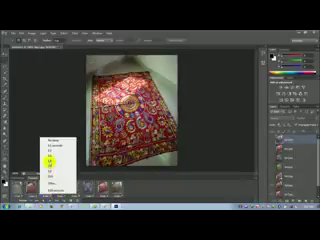
pyautogui.click(50, 160)
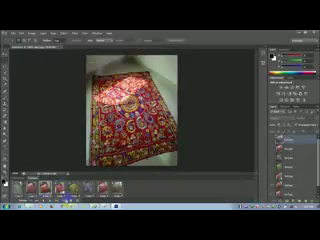
pyautogui.click(62, 190)
pyautogui.click(62, 162)
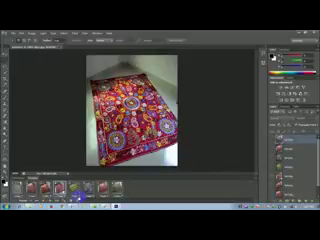
# Give the gold, blue, red and last carpet frames a 1.0 sec delay.
pyautogui.click(80, 190)
pyautogui.click(77, 160)
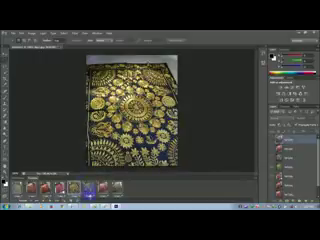
pyautogui.click(92, 190)
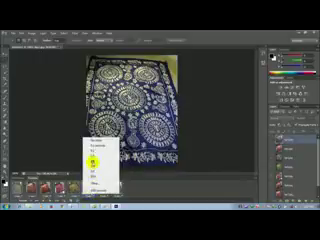
pyautogui.click(92, 162)
pyautogui.click(105, 190)
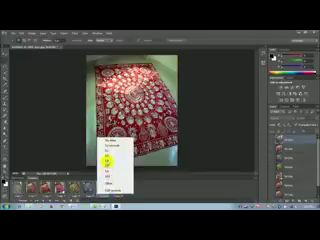
pyautogui.click(105, 162)
pyautogui.click(118, 190)
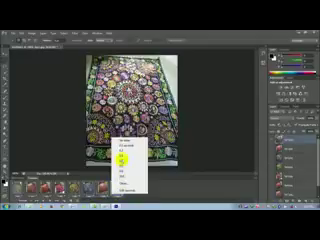
pyautogui.click(120, 162)
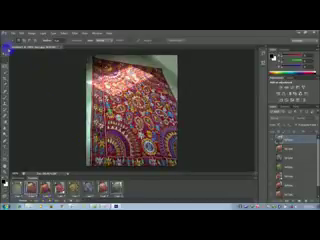
# Open File > Save for Web to preview the carpet animation as a GIF.
pyautogui.click(9, 6)
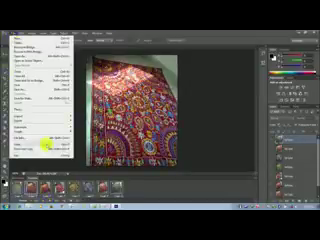
pyautogui.click(20, 101)
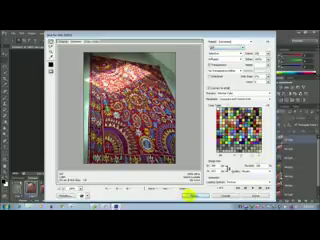
# Save the optimized GIF to the Desktop with Format set to Images Only.
pyautogui.click(189, 194)
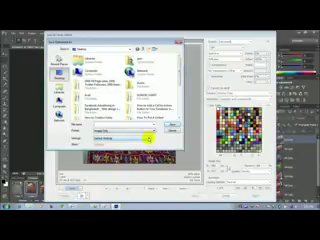
pyautogui.click(148, 137)
pyautogui.click(148, 137)
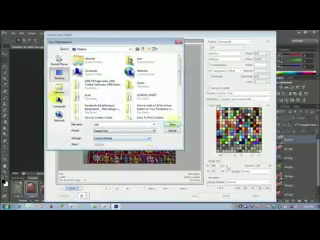
pyautogui.click(172, 124)
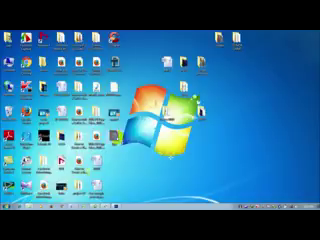
# Open the carpet GIF in Internet Explorer, dismiss the default-browser notice, and maximize the window.
pyautogui.rightClick(118, 97)
pyautogui.moveTo(132, 143)
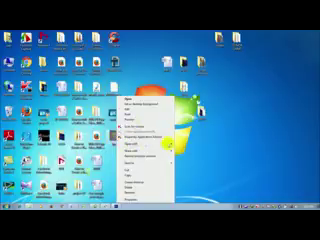
pyautogui.click(195, 150)
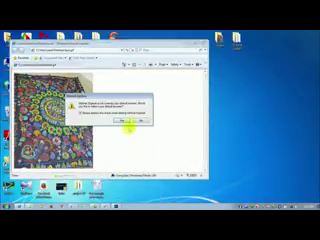
pyautogui.click(140, 121)
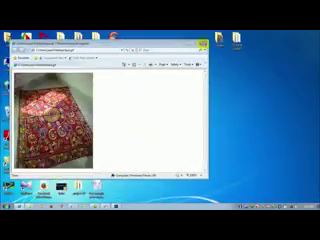
pyautogui.click(199, 44)
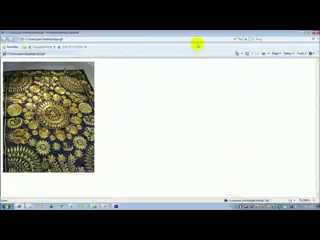